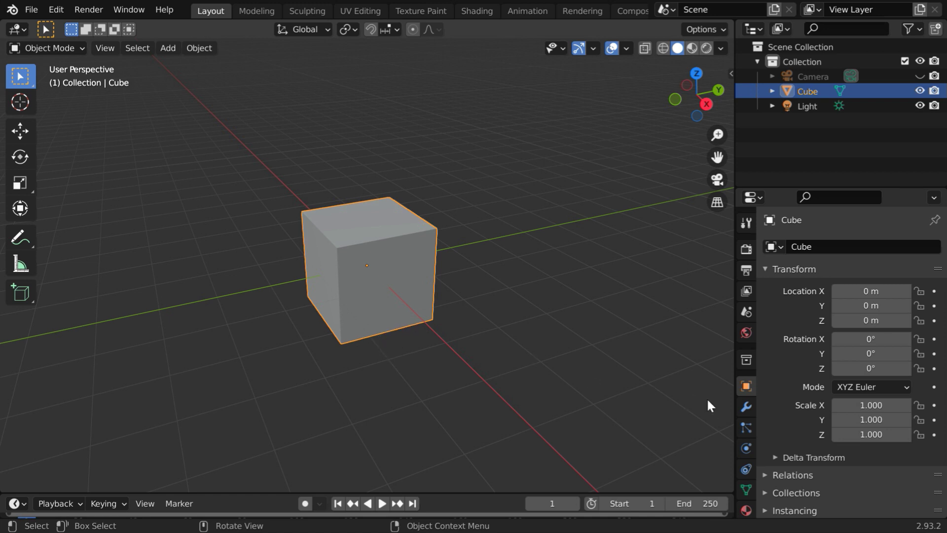
Add a Subdivision Surface modifier to the cube and switch it to Simple
click(748, 407)
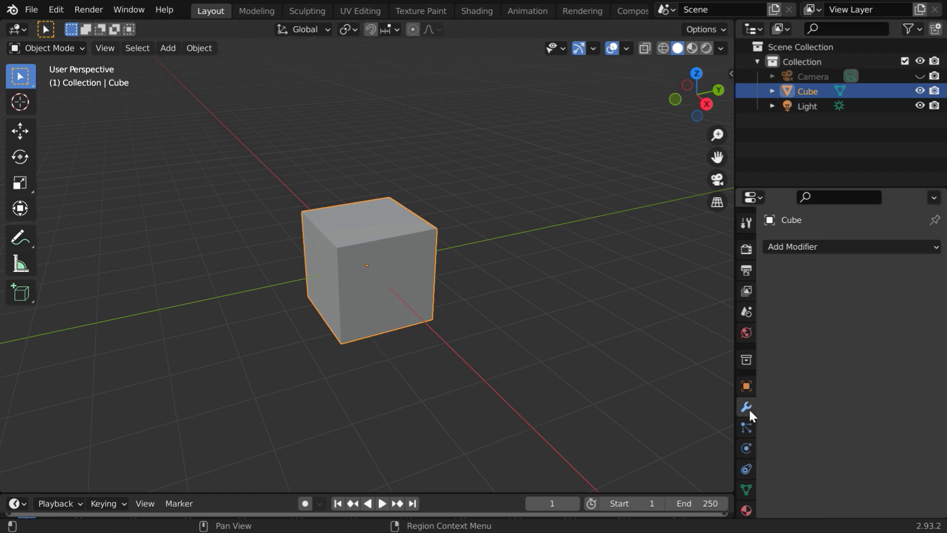
click(826, 249)
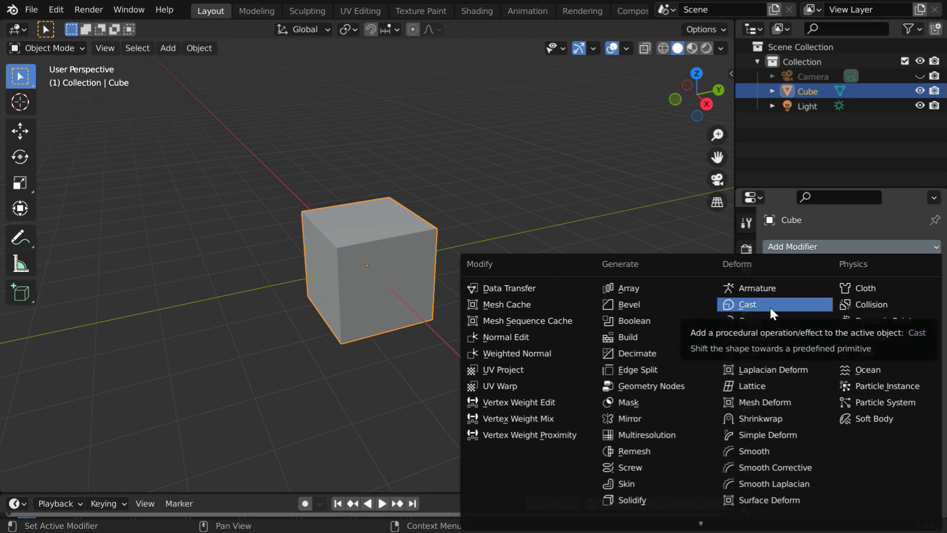
scroll(693, 493, down, 2)
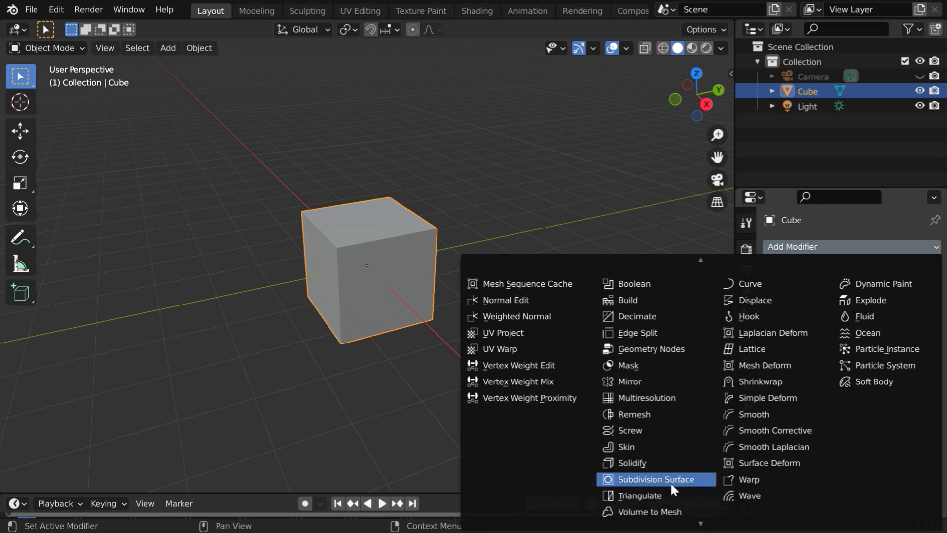
click(676, 481)
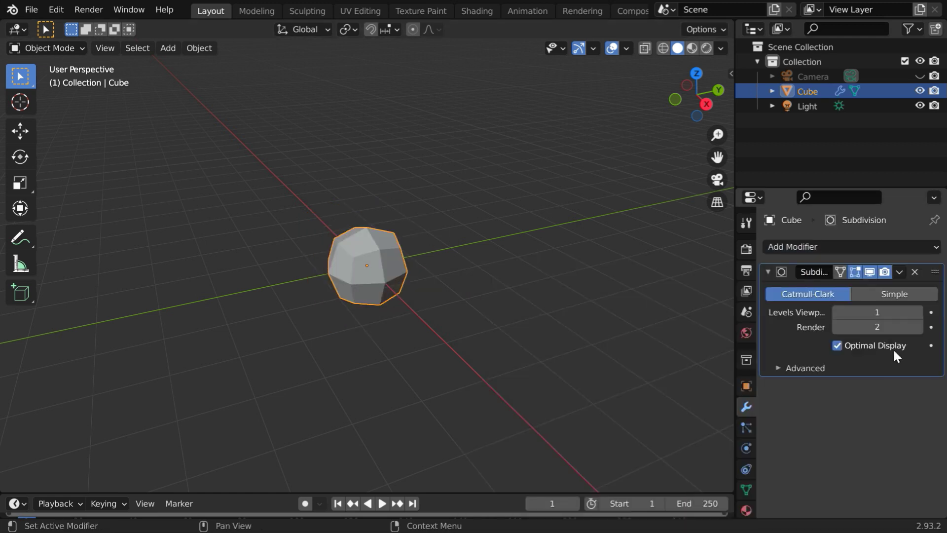
click(891, 295)
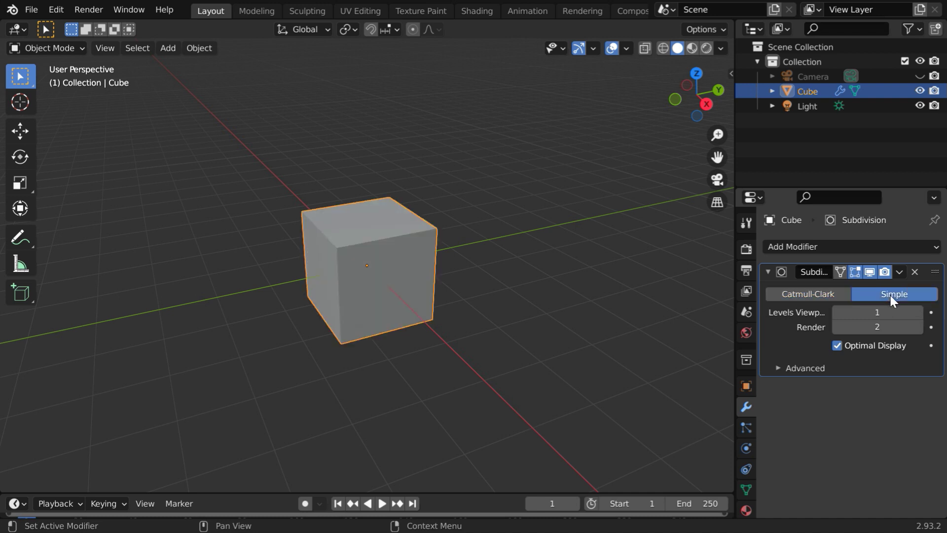
Raise the viewport and render subdivision levels to 4
click(918, 312)
click(918, 312)
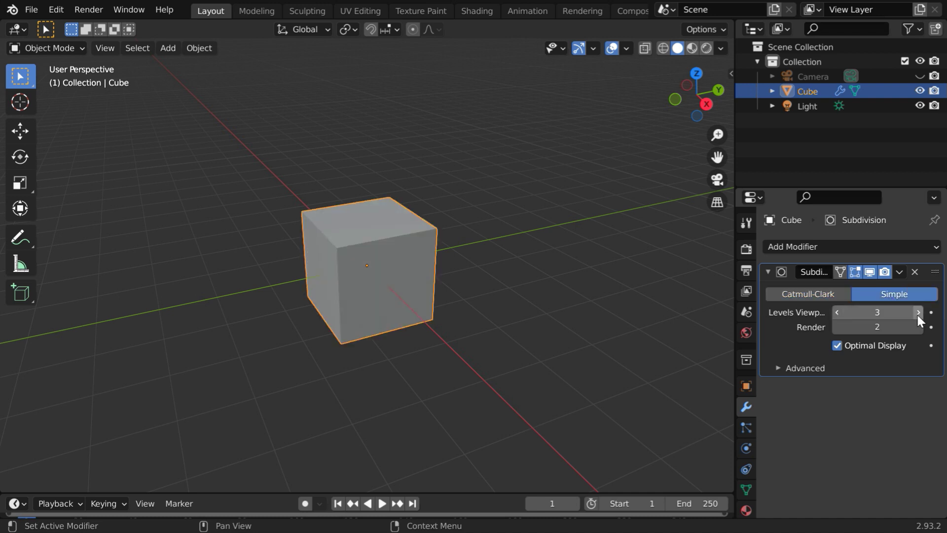
click(919, 312)
click(918, 327)
click(918, 327)
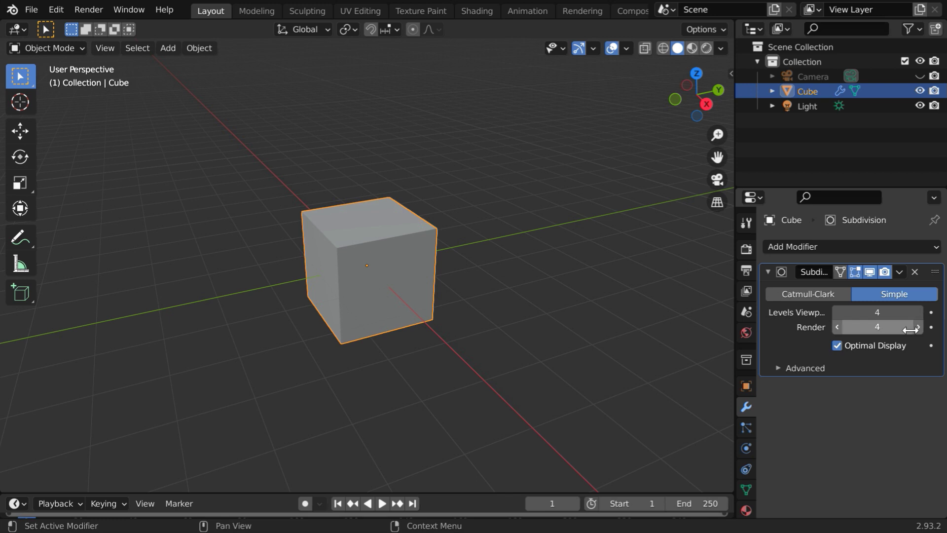
click(858, 246)
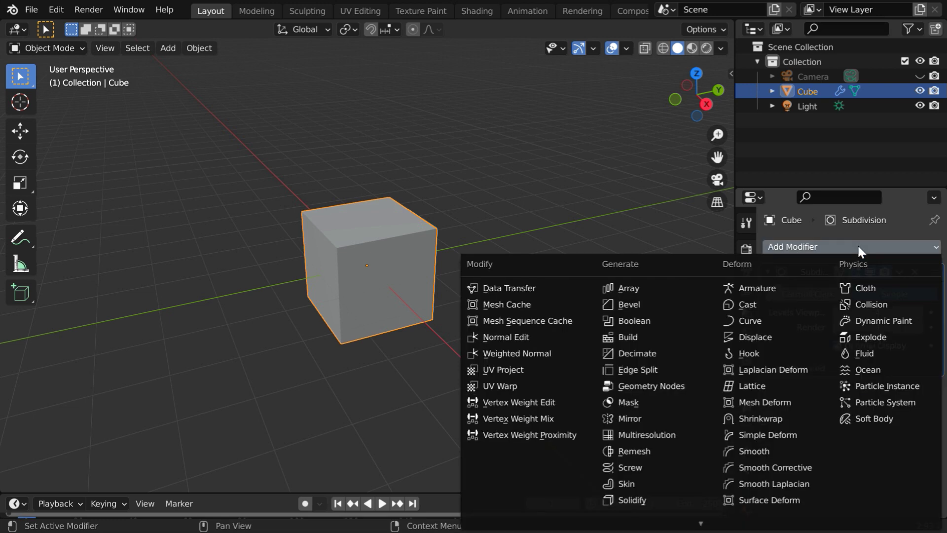
Add a Cast modifier with factor 1.00 and keyframe the factor at frame 1
click(762, 304)
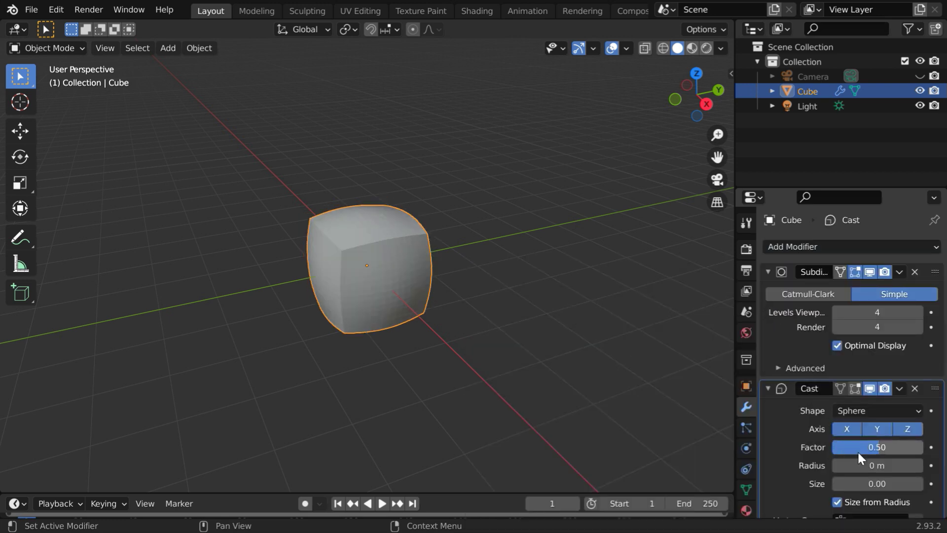
scroll(884, 448, down, 2)
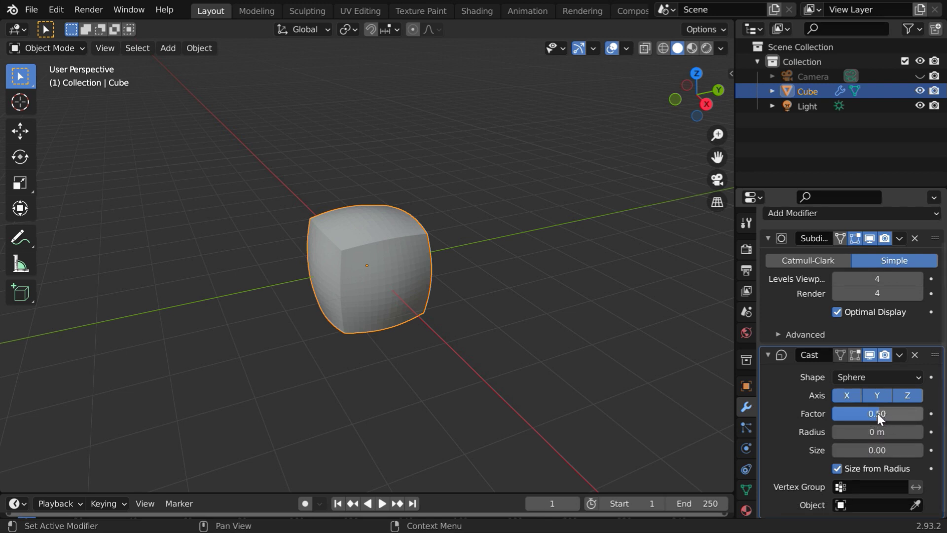
mouse_move(878, 413)
mouse_down()
mouse_move(903, 414)
mouse_move(869, 414)
mouse_move(895, 413)
mouse_move(882, 413)
mouse_up()
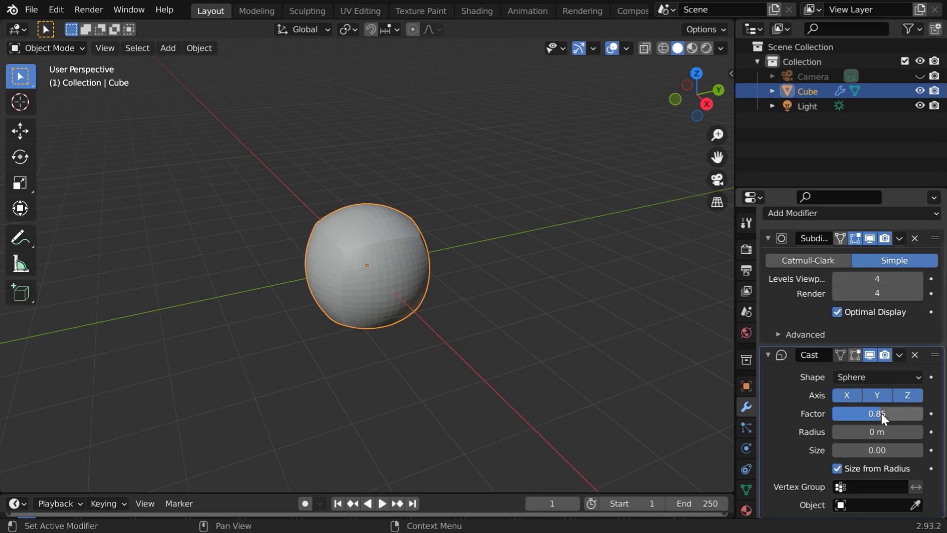
click(876, 414)
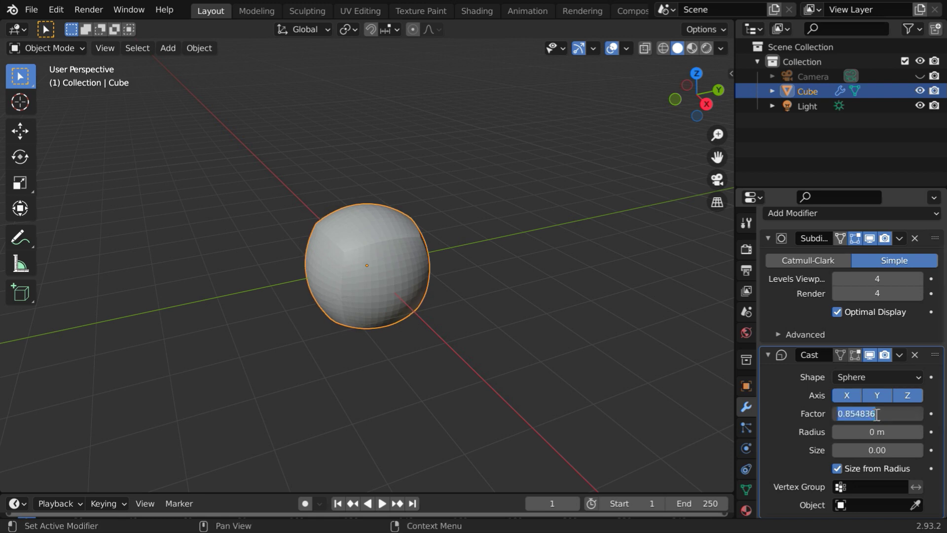
text(1)
key(Return)
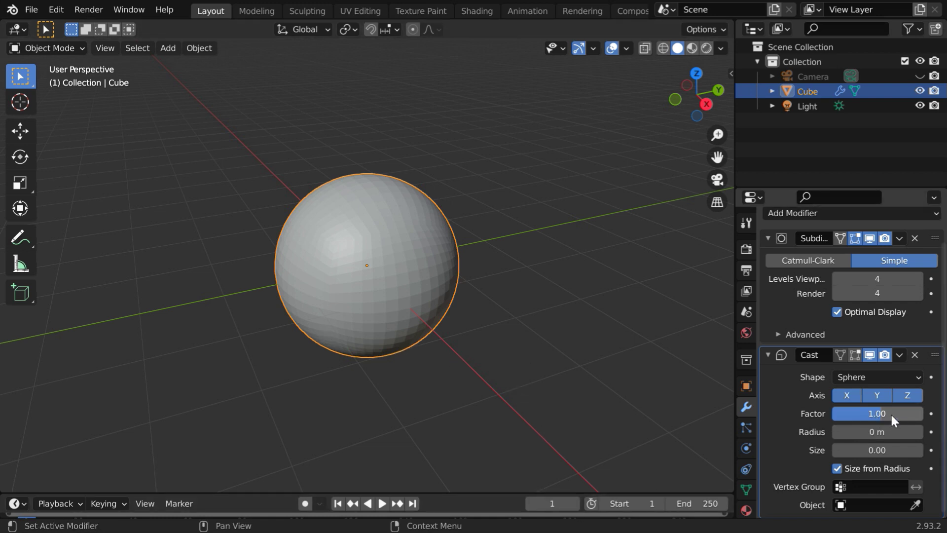
click(932, 414)
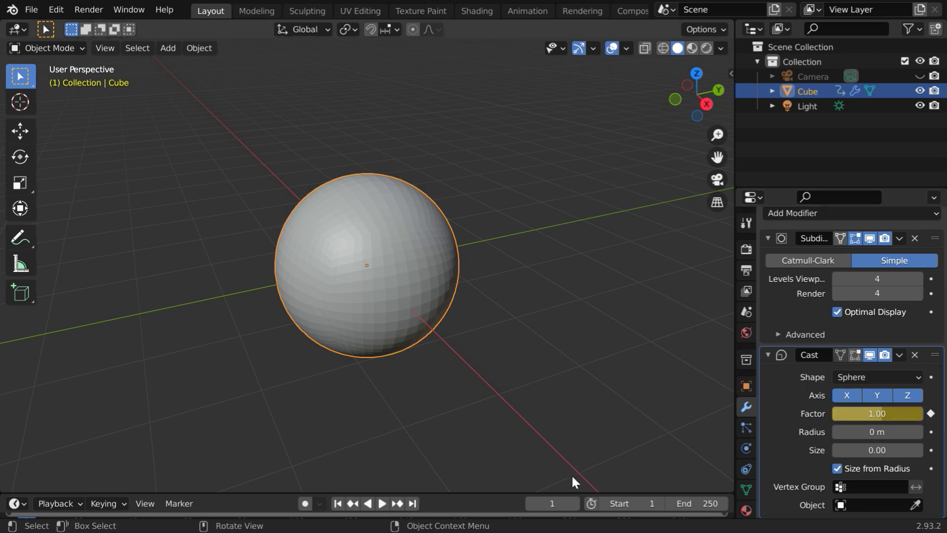
At frame 100, set the Cast factor to 0 and keyframe it
click(552, 503)
text(100)
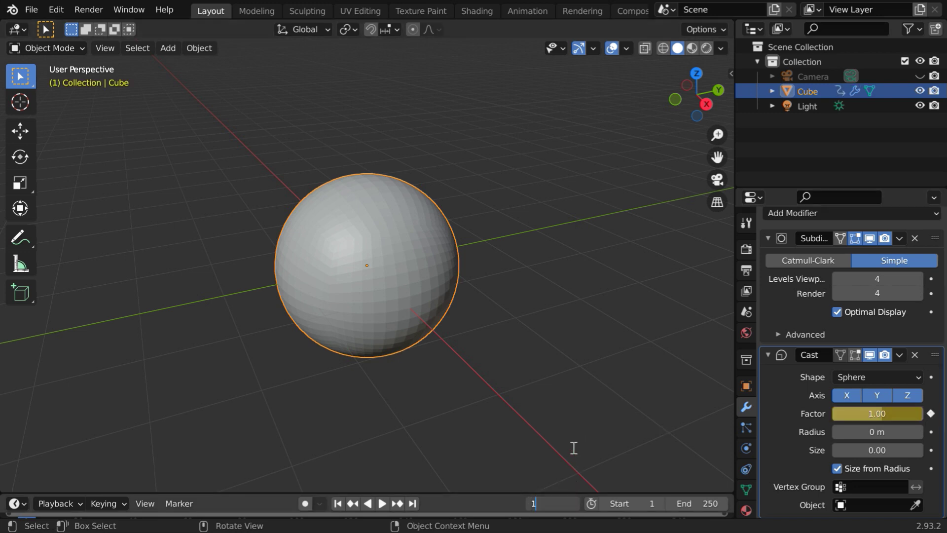
key(Return)
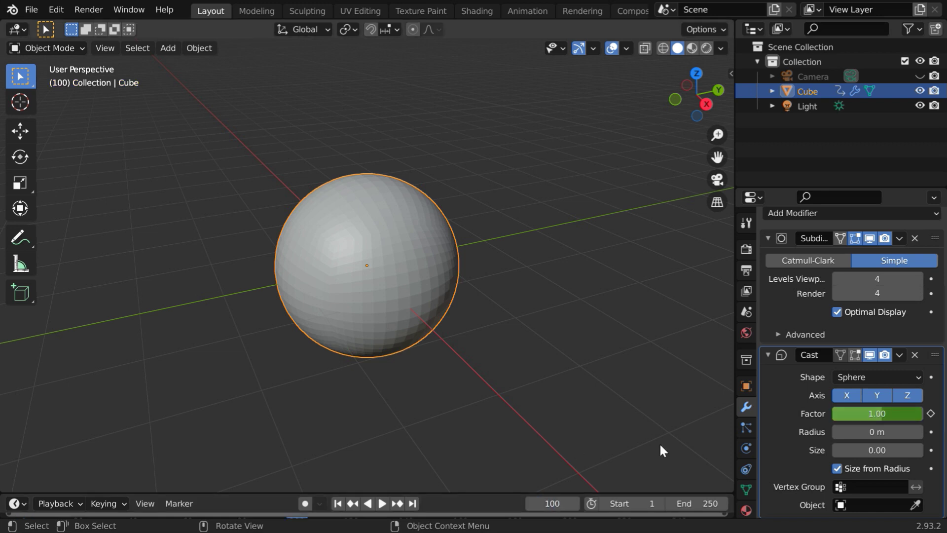
click(894, 419)
text(0)
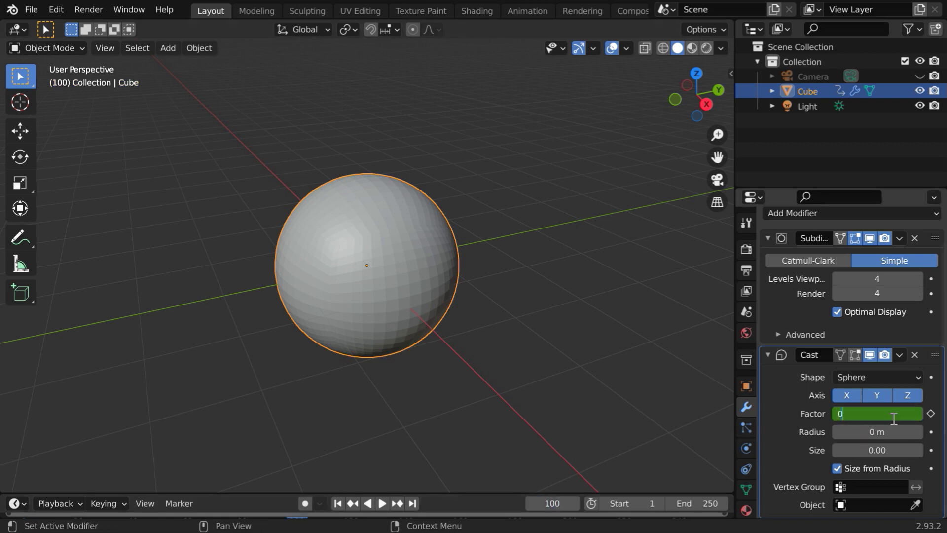
key(Return)
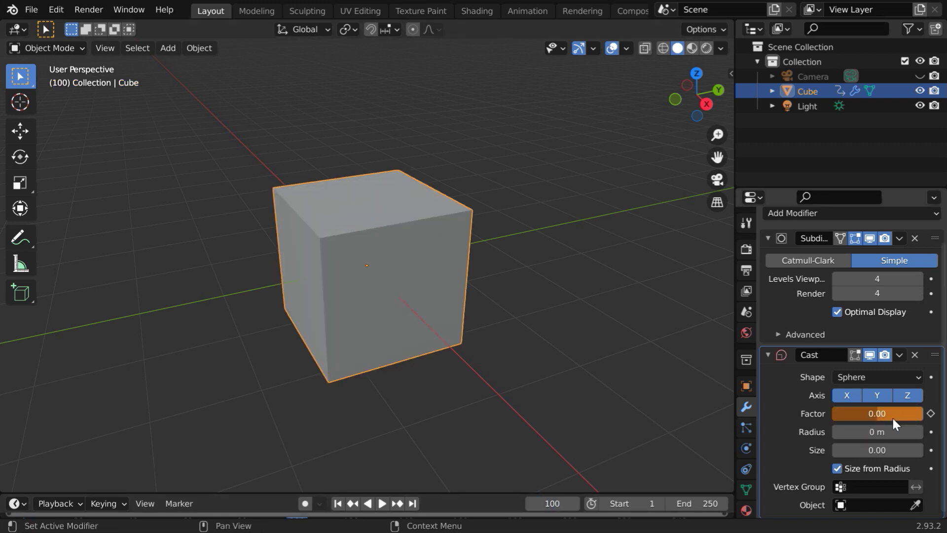
click(931, 414)
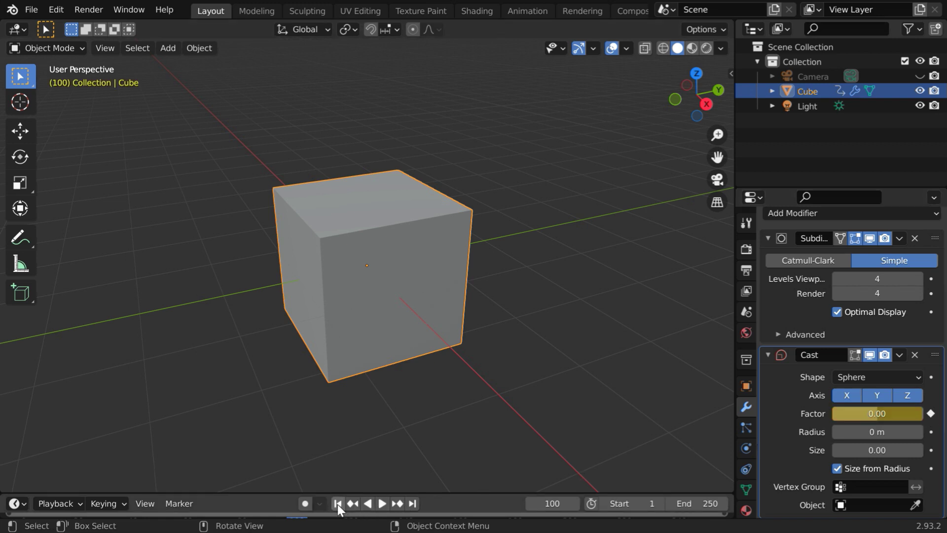
Play the morph animation from frame 1, stop it, and return to the start
click(338, 503)
click(382, 503)
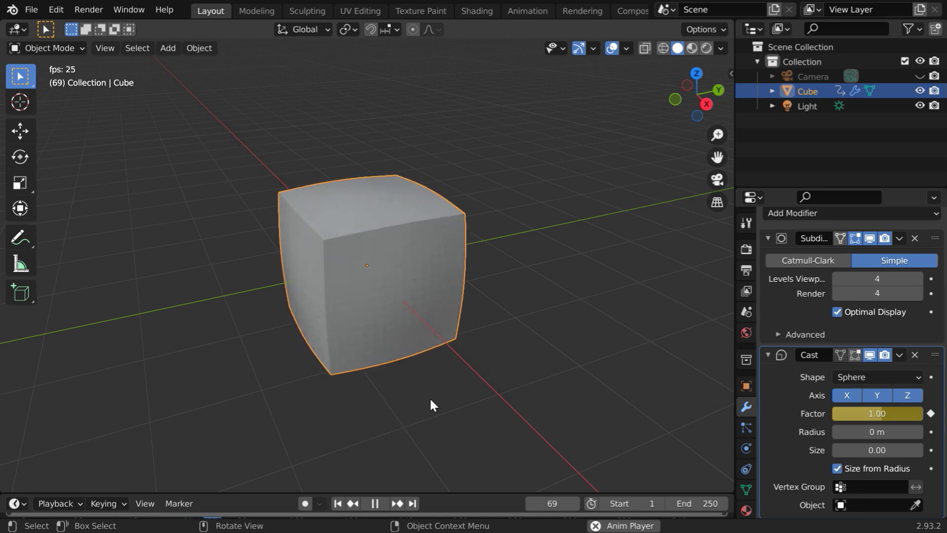
click(383, 503)
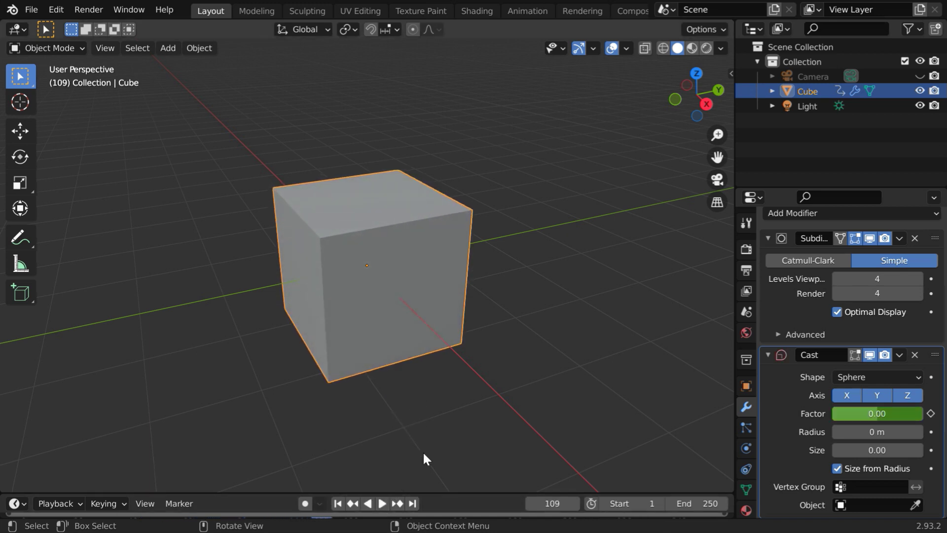
click(338, 503)
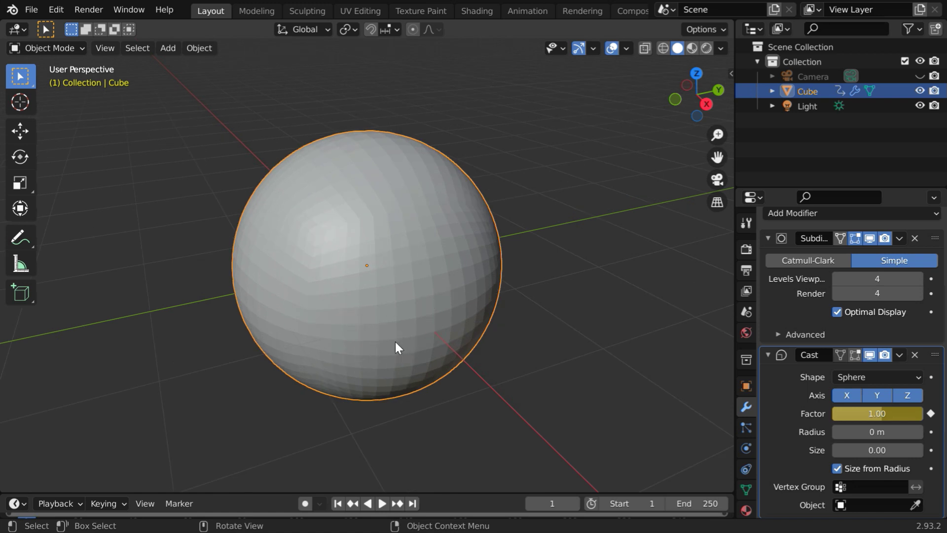
Apply smooth shading to the cube and view it at the frame-100 keyframe
click(197, 49)
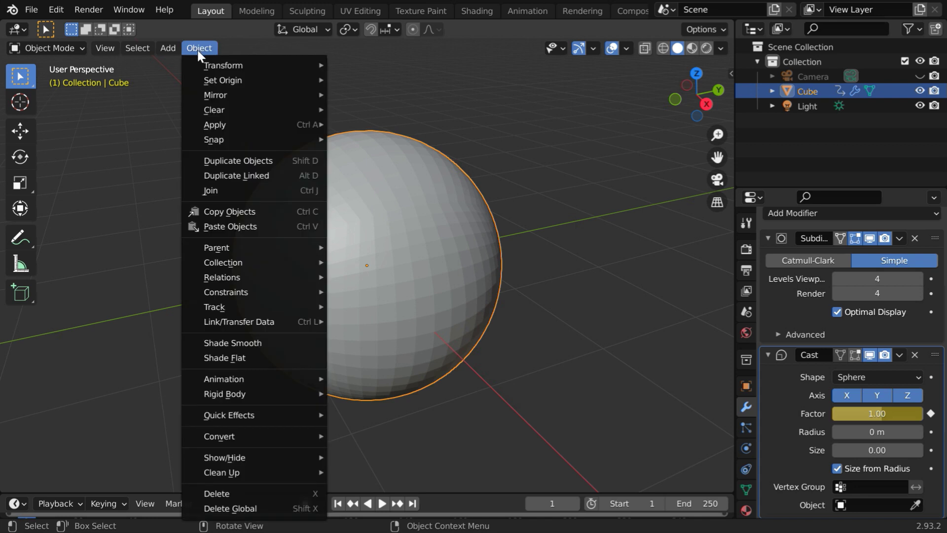
click(241, 344)
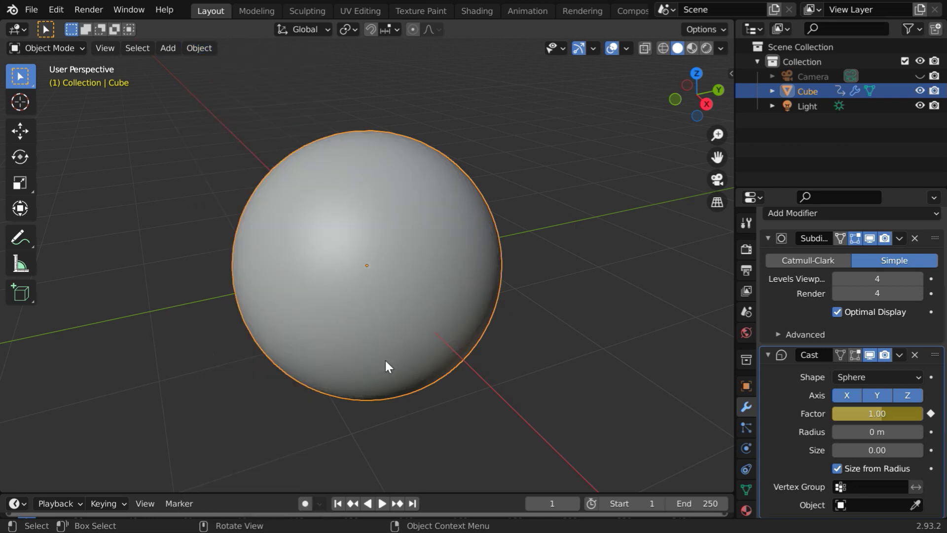
click(398, 502)
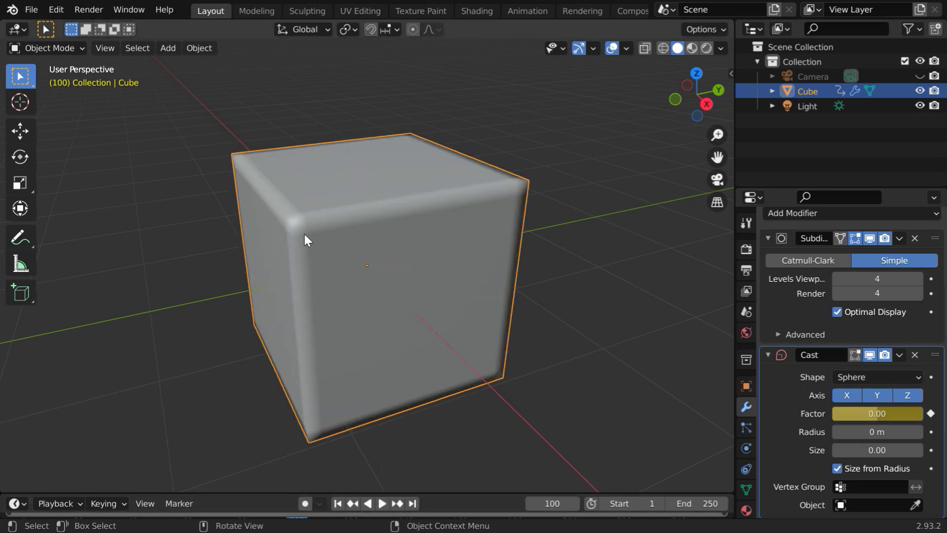
middle_drag(313, 300, 335, 323)
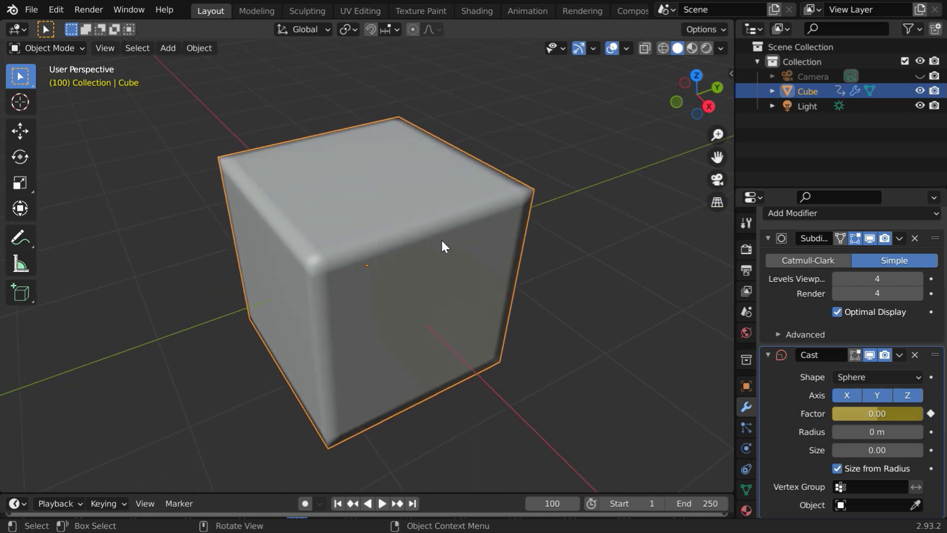
Switch the cube to flat shading and return to frame 1
click(198, 49)
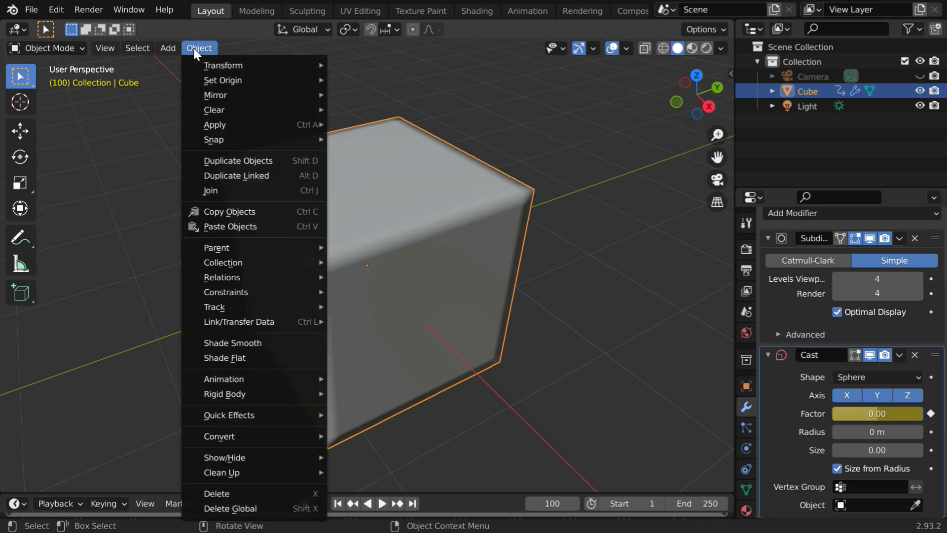
click(240, 359)
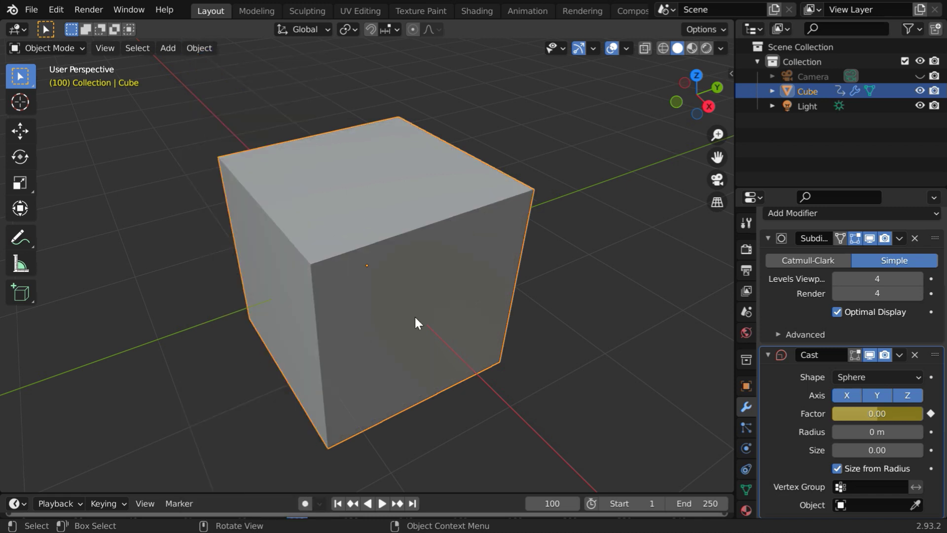
mouse_move(416, 319)
middle_down()
mouse_move(411, 289)
mouse_move(412, 314)
middle_up()
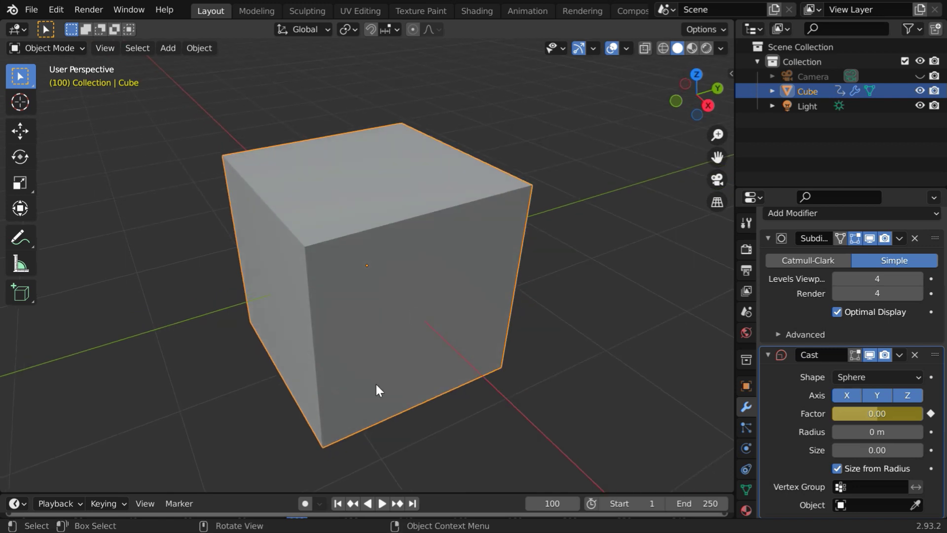
click(337, 504)
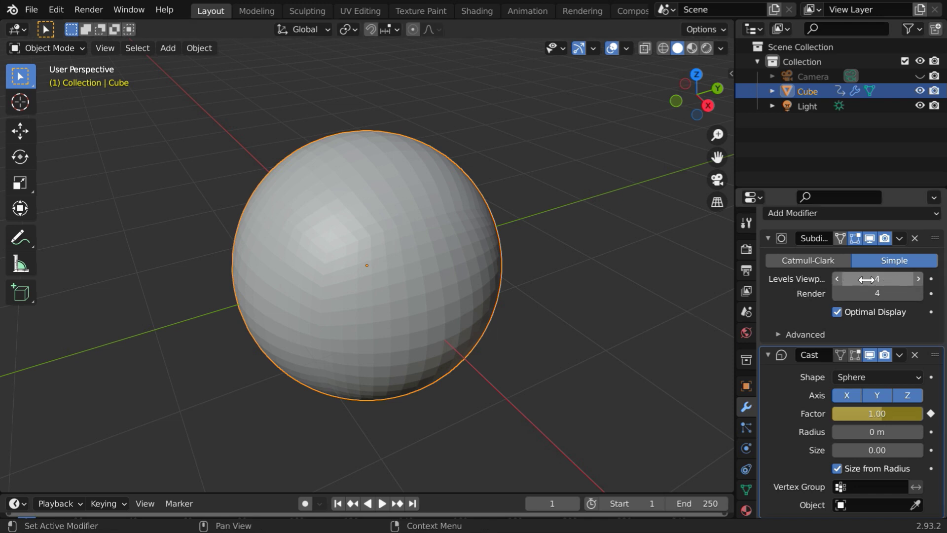
Set Simple subdivision viewport and render levels to 6, then play the animation
click(920, 280)
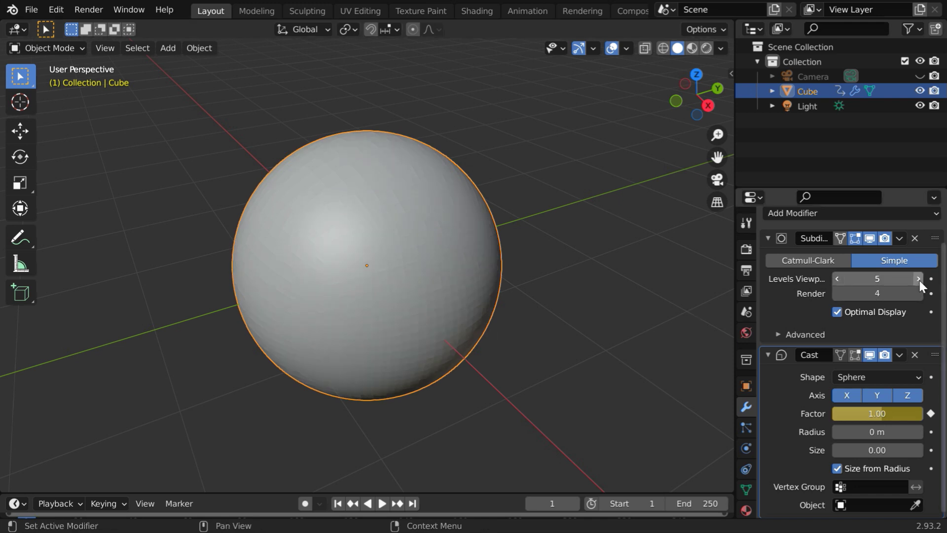
click(920, 279)
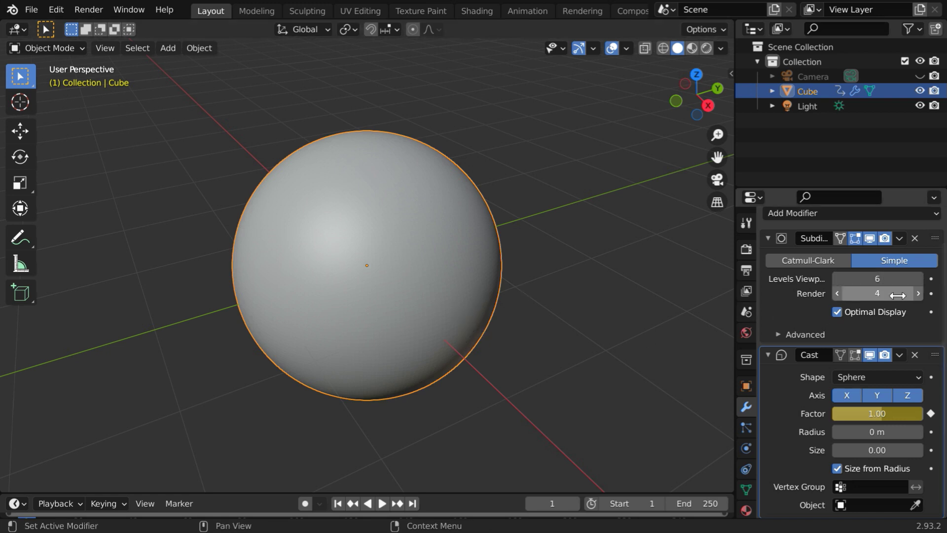
click(917, 293)
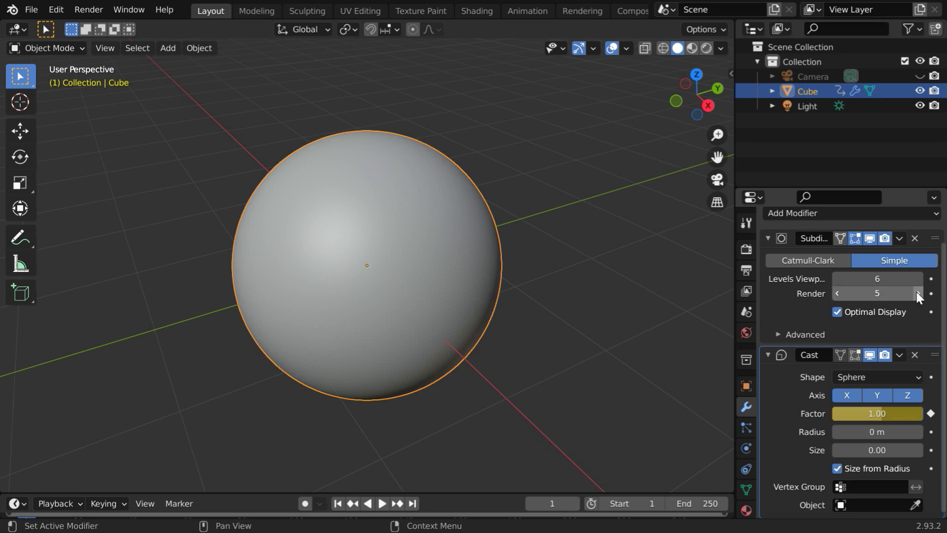
click(916, 293)
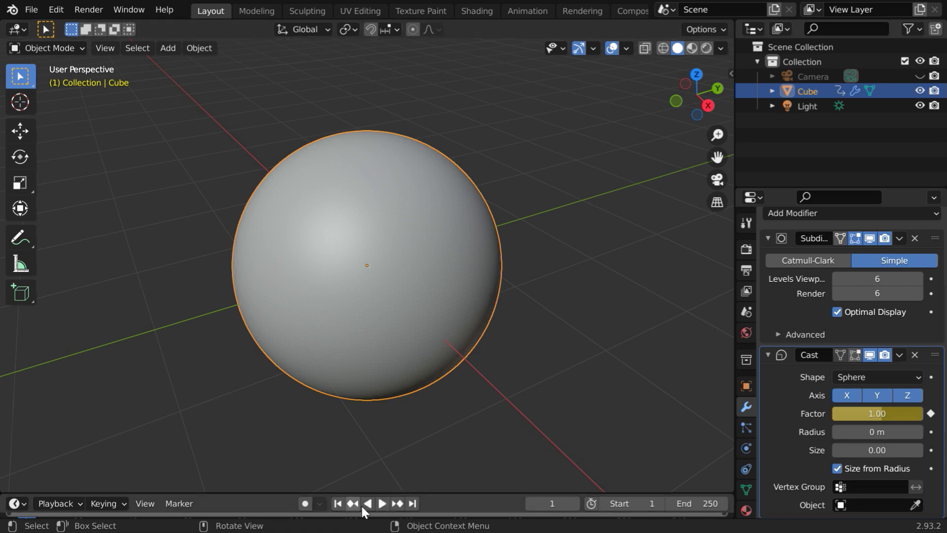
click(381, 503)
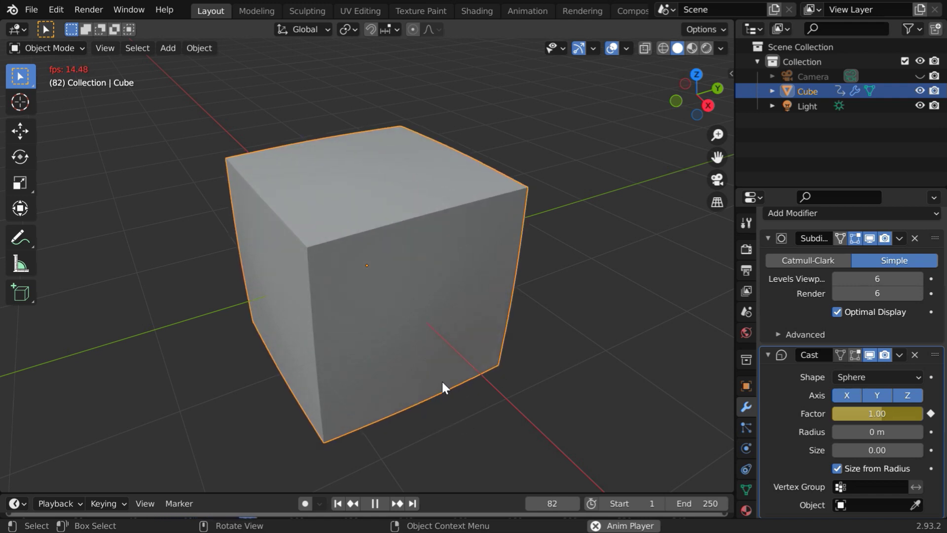
Pause playback and keyframe the Cast factor at 0.00 on frame 125
click(375, 504)
click(553, 504)
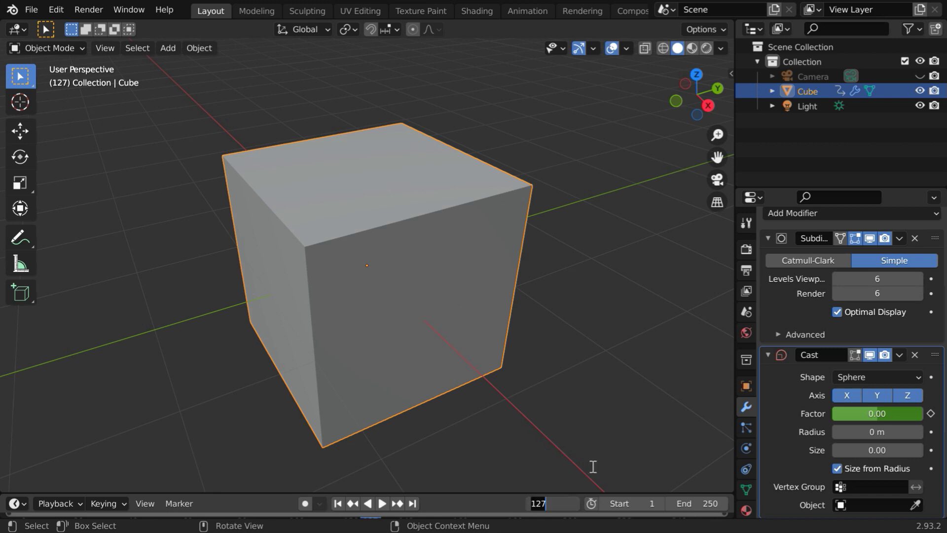
key(BackSpace)
key(BackSpace)
text(25)
key(Return)
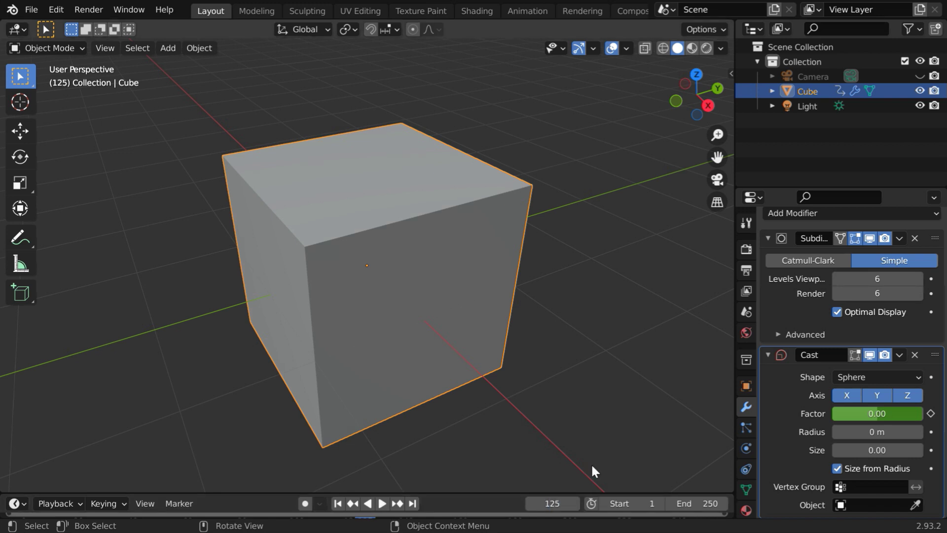
click(931, 413)
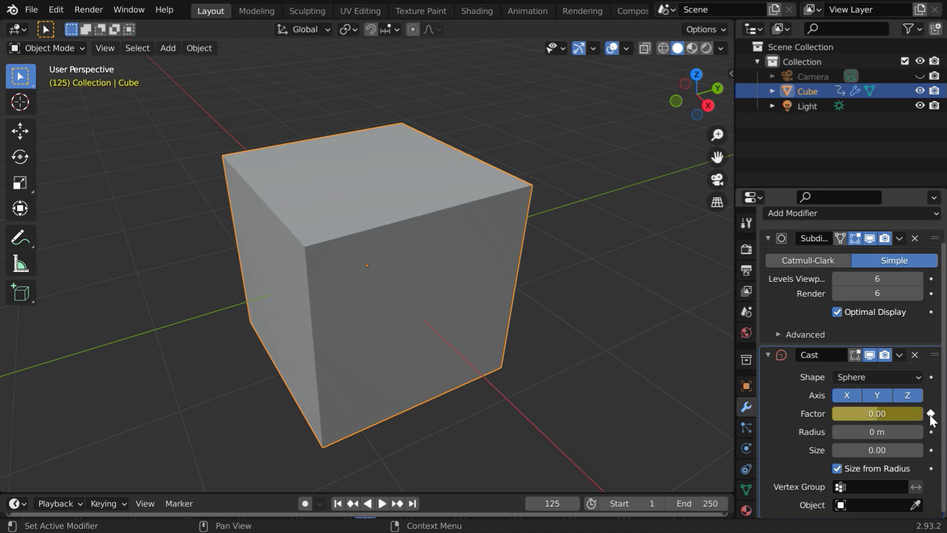
Keyframe the Cast factor at 1.00 on frame 225
click(574, 498)
text(225)
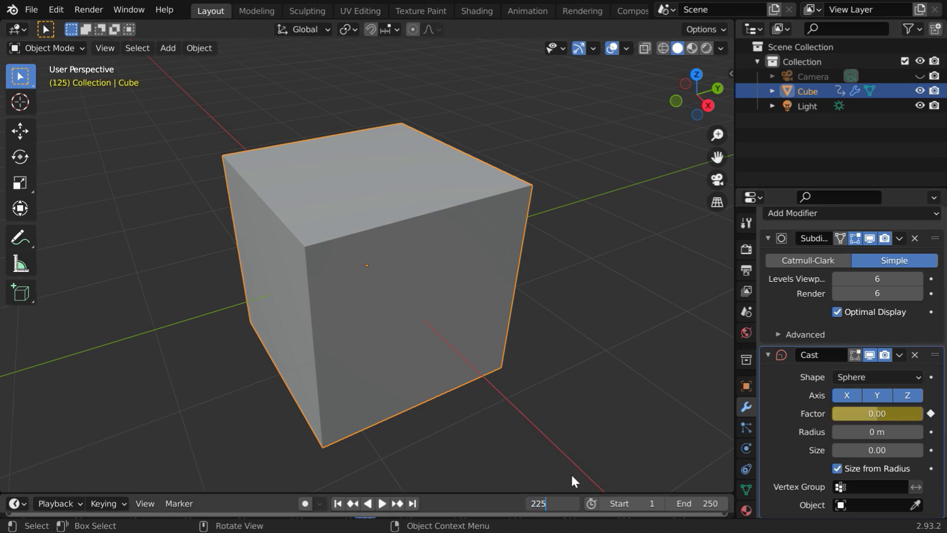
key(Return)
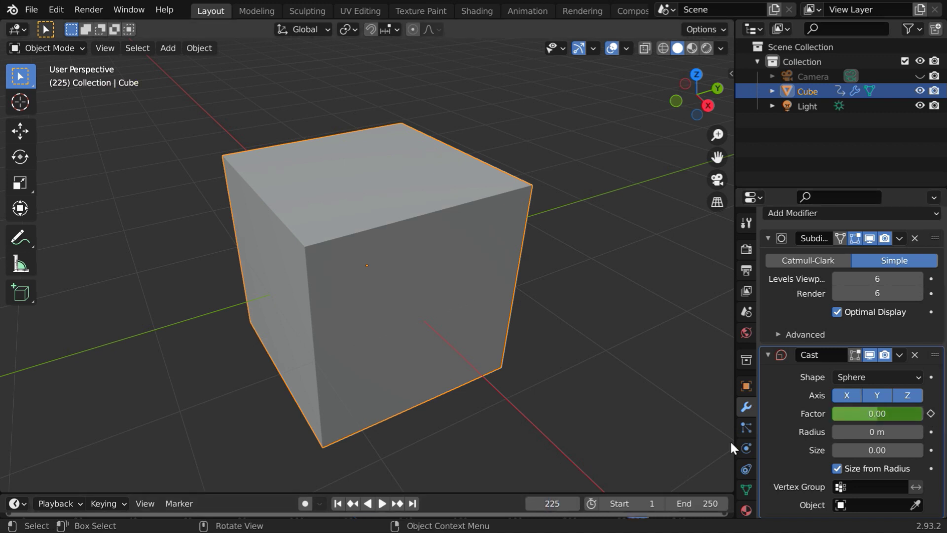
click(880, 412)
text(1)
key(Return)
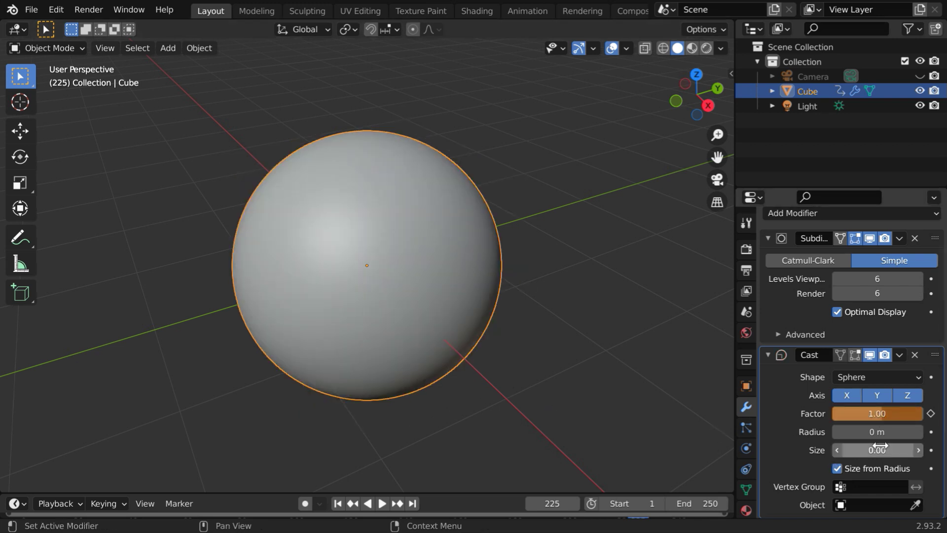
click(931, 414)
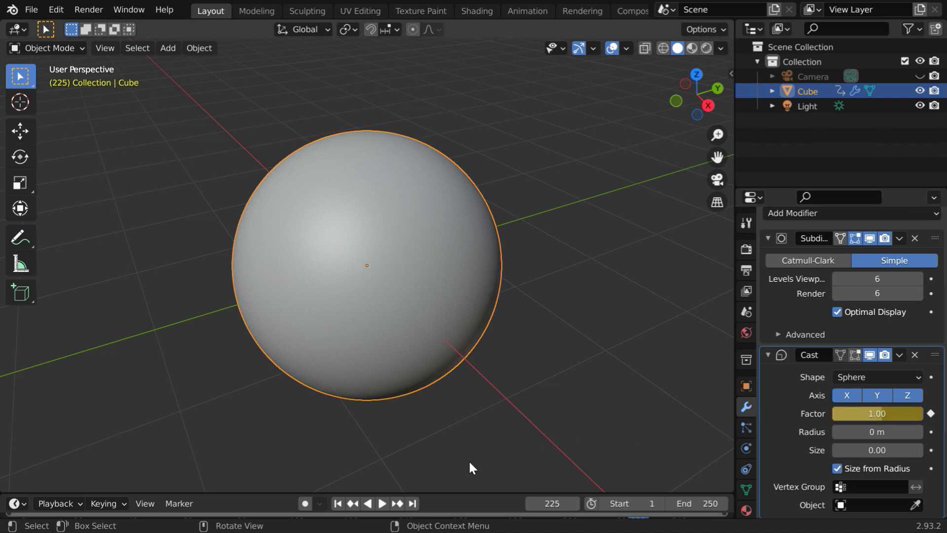
Deselect the cube and replay the animation from frame 1
click(338, 503)
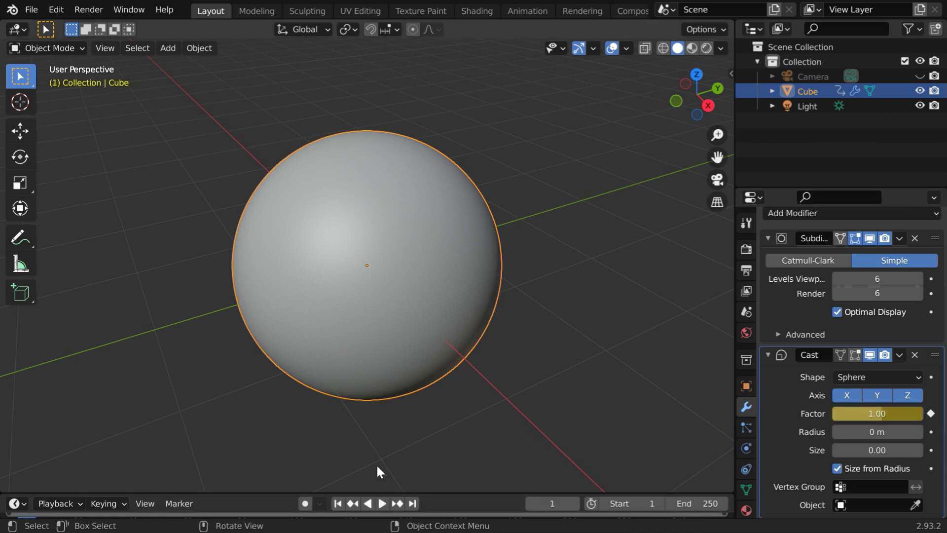
click(377, 466)
click(382, 503)
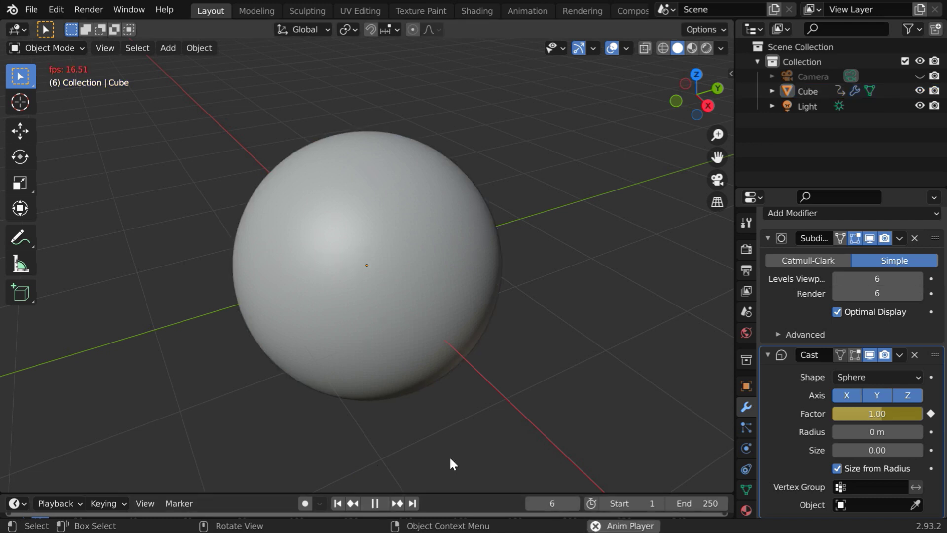